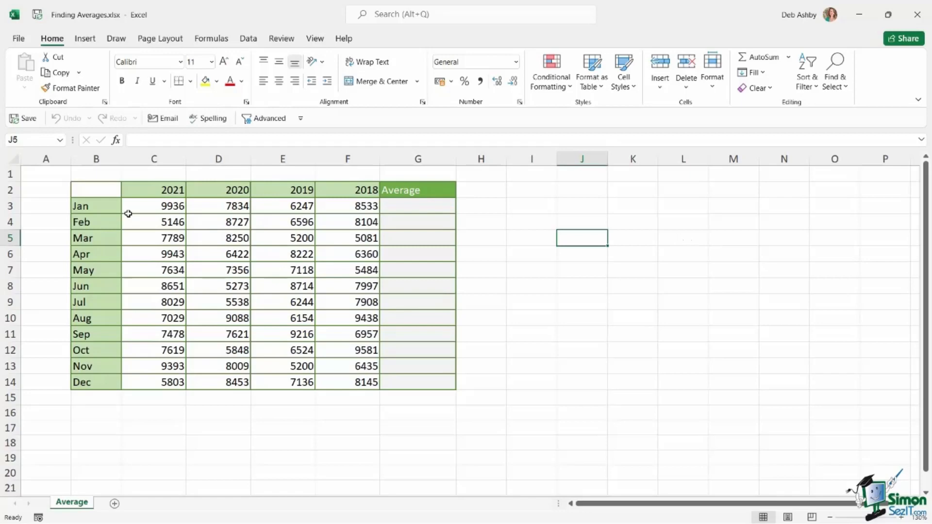
{"action": "left_click_drag", "start_coordinate": [168, 190], "coordinate": [366, 189]}
{"action": "left_click_drag", "start_coordinate": [88, 206], "coordinate": [94, 381]}
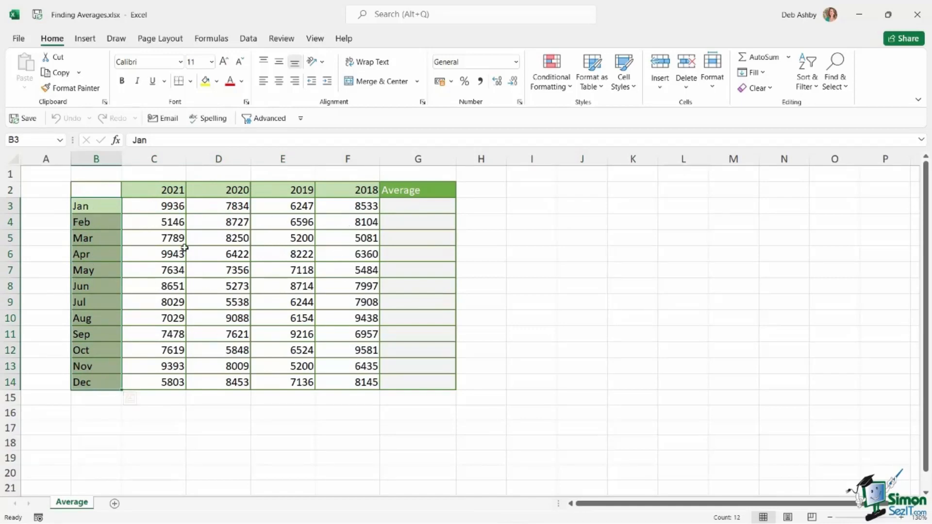
{"action": "left_click", "coordinate": [415, 208]}
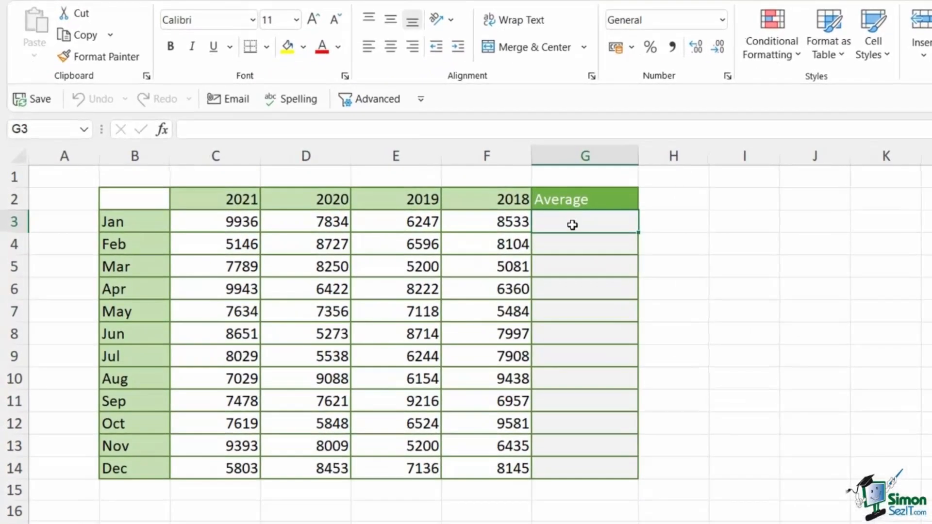
{"action": "left_click", "coordinate": [198, 222]}
{"action": "left_click_drag", "start_coordinate": [197, 222], "coordinate": [491, 222]}
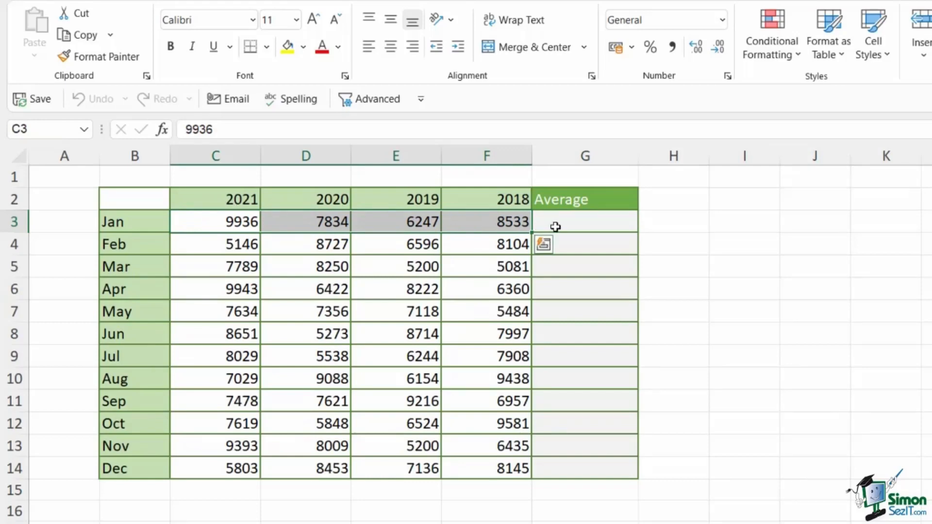
Step: Enter the formula =AVERAGE(C3:F3) in cell G3 to average January's values across the four years
{"action": "left_click", "coordinate": [558, 224]}
{"action": "type", "text": "="}
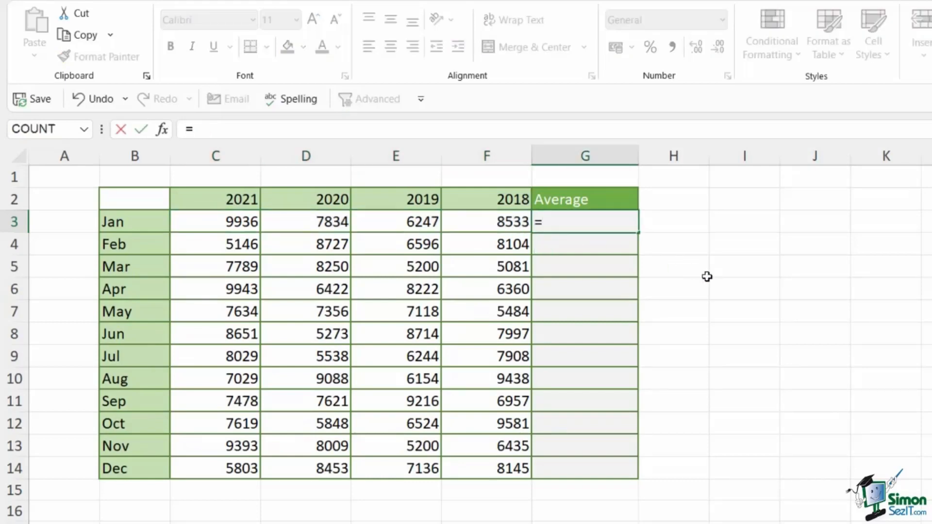
{"action": "type", "text": "avera"}
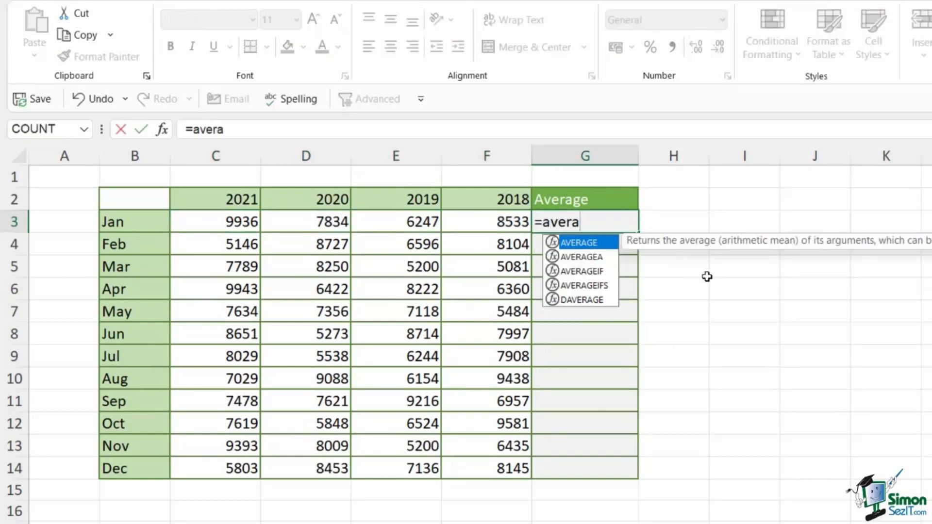
{"action": "type", "text": "g"}
{"action": "key", "text": "Tab"}
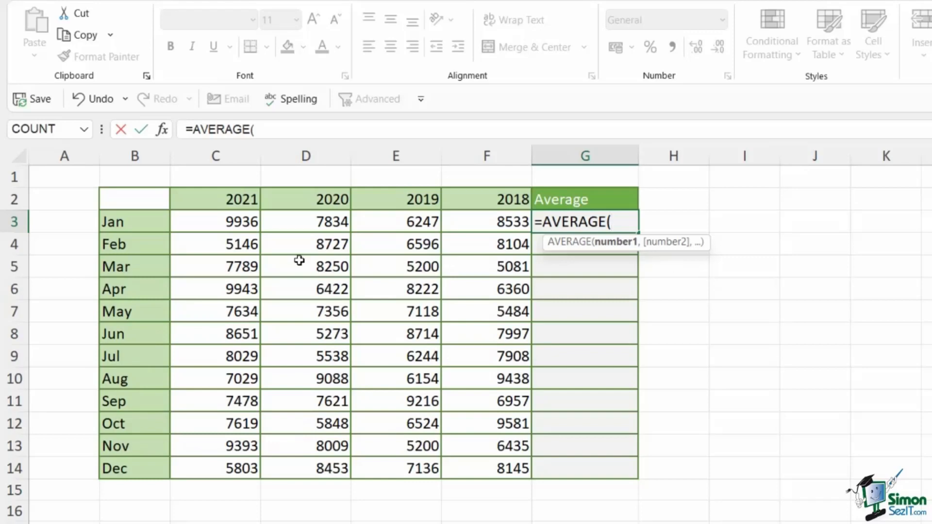
{"action": "left_click_drag", "start_coordinate": [202, 218], "coordinate": [494, 216]}
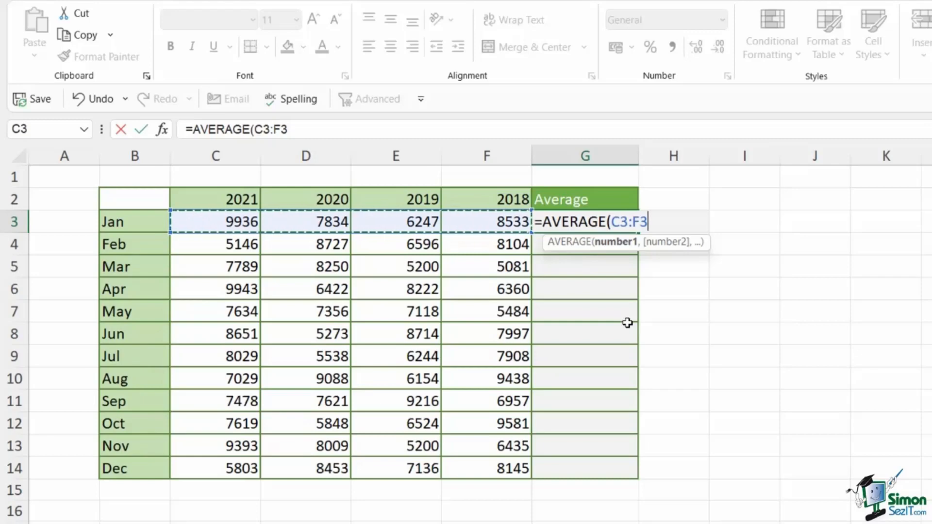
{"action": "type", "text": ")"}
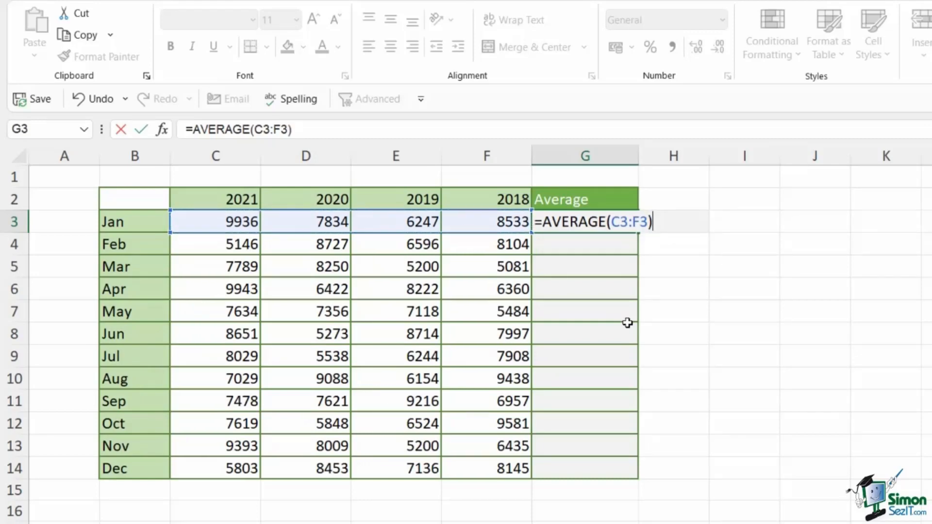
{"action": "key", "text": "ctrl+Return"}
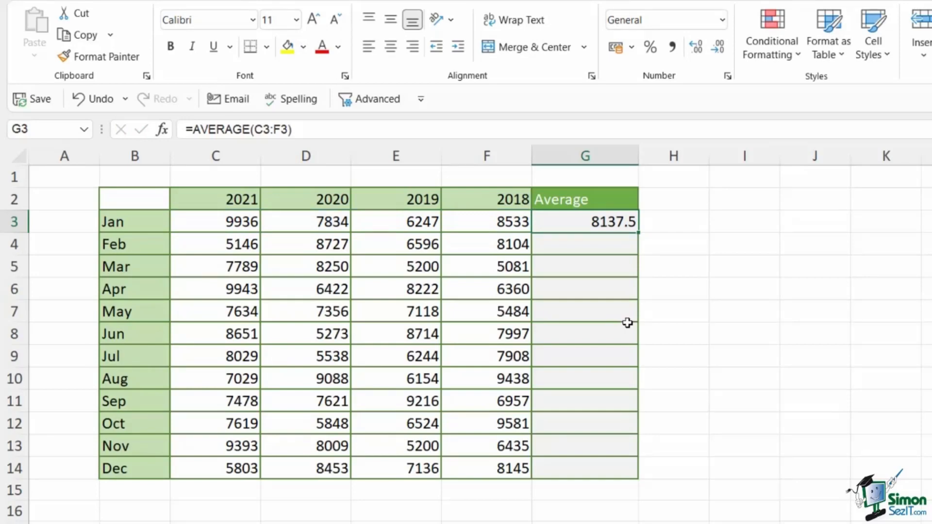
{"action": "left_click", "coordinate": [588, 246]}
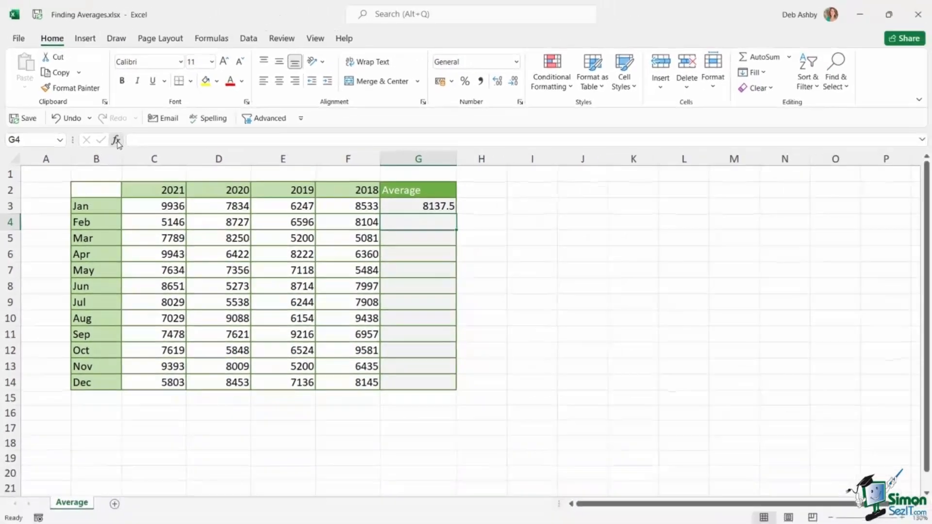
{"action": "left_click", "coordinate": [142, 134]}
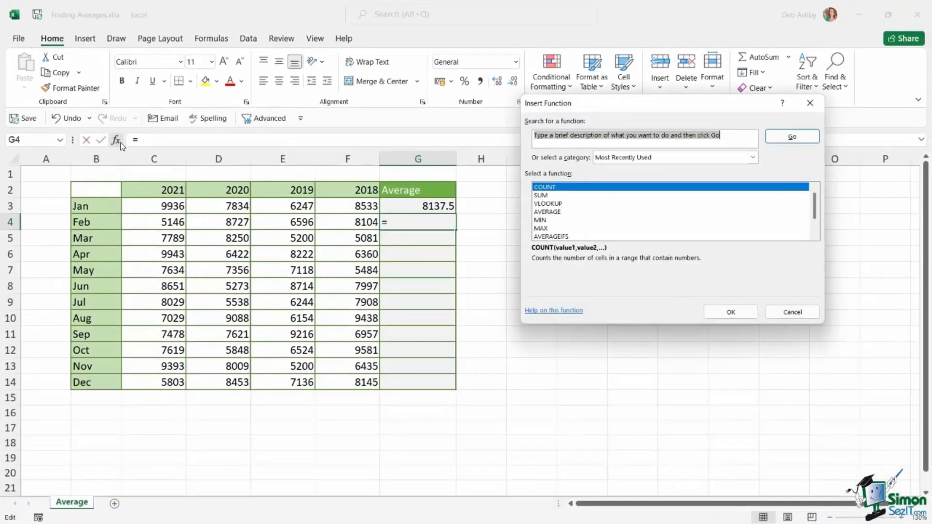
{"action": "type", "text": "average"}
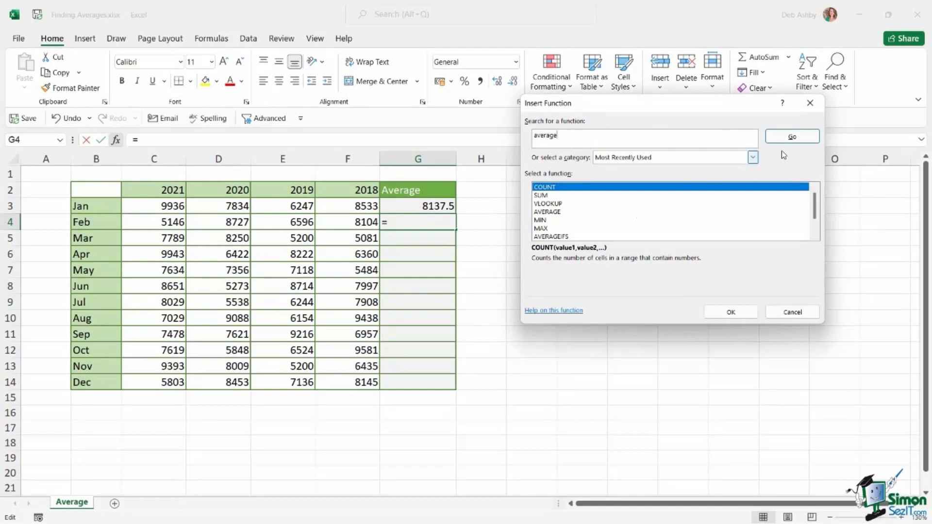
{"action": "left_click", "coordinate": [791, 136]}
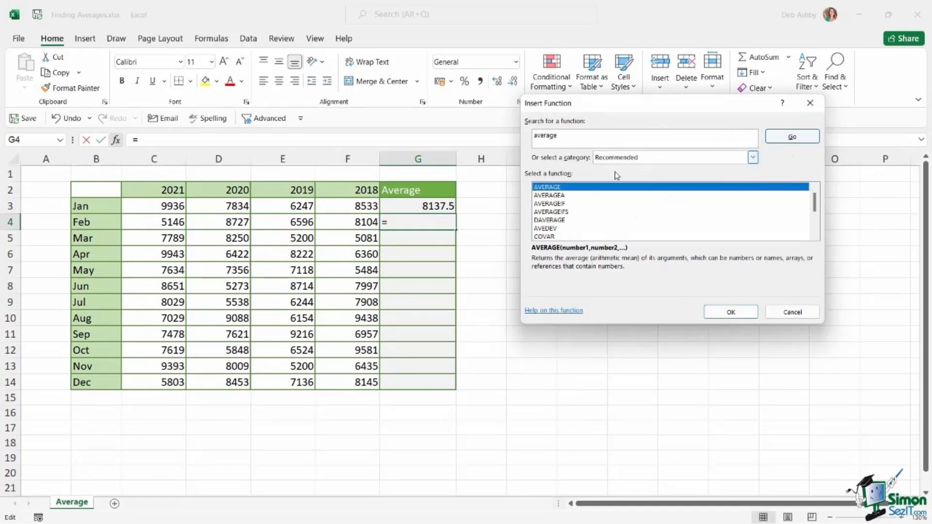
{"action": "double_click", "coordinate": [576, 187]}
{"action": "left_click", "coordinate": [573, 145]}
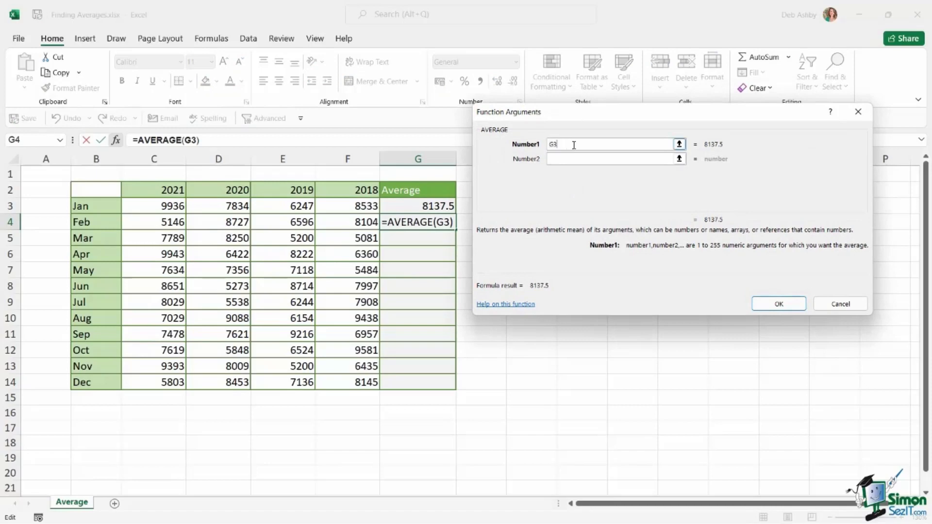
{"action": "left_click_drag", "start_coordinate": [574, 144], "coordinate": [517, 140]}
{"action": "left_click", "coordinate": [841, 305]}
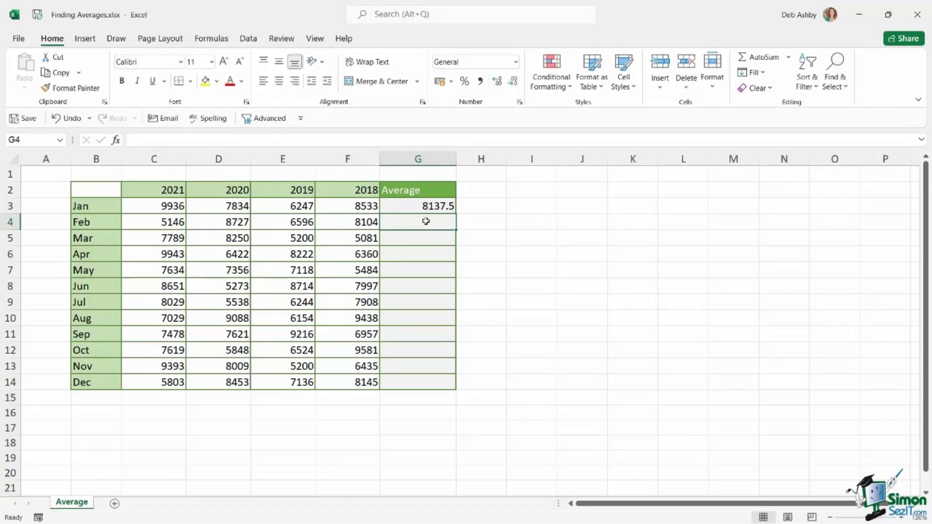
Step: Insert AutoSum's Average function in cell G4 and set its range to February's values, C4:F4
{"action": "left_click", "coordinate": [212, 42]}
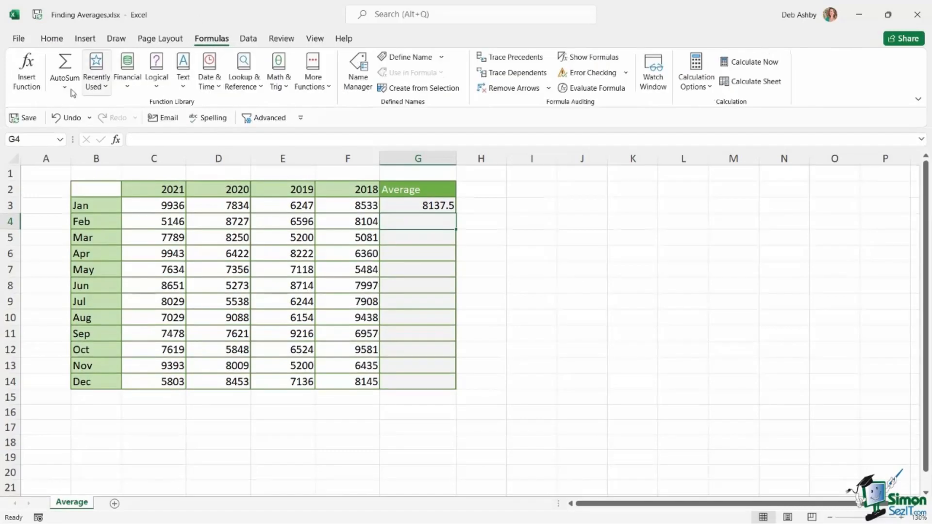
{"action": "left_click", "coordinate": [65, 88]}
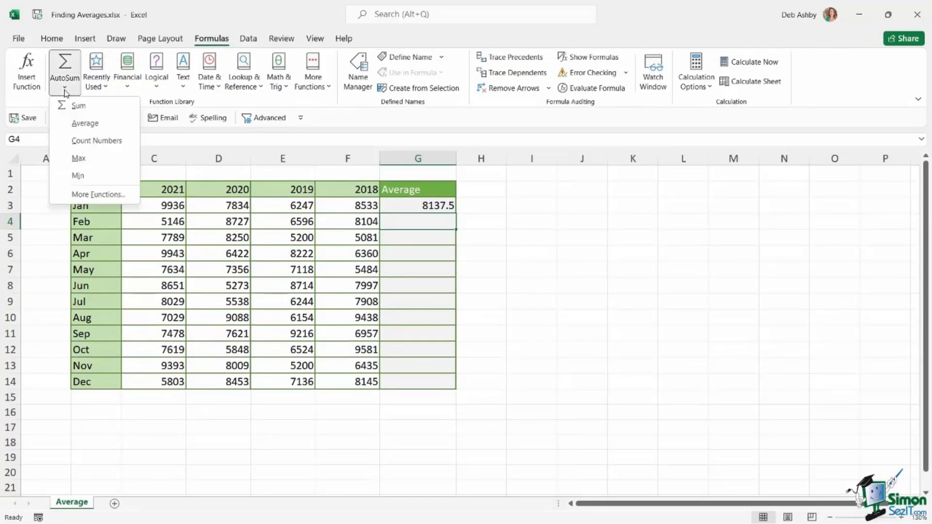
{"action": "left_click", "coordinate": [85, 124]}
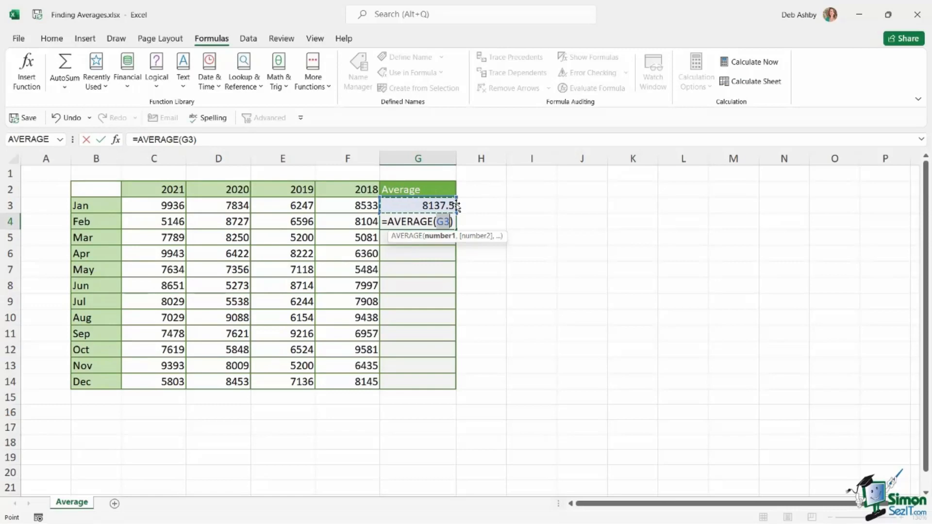
{"action": "left_click_drag", "start_coordinate": [125, 220], "coordinate": [370, 220]}
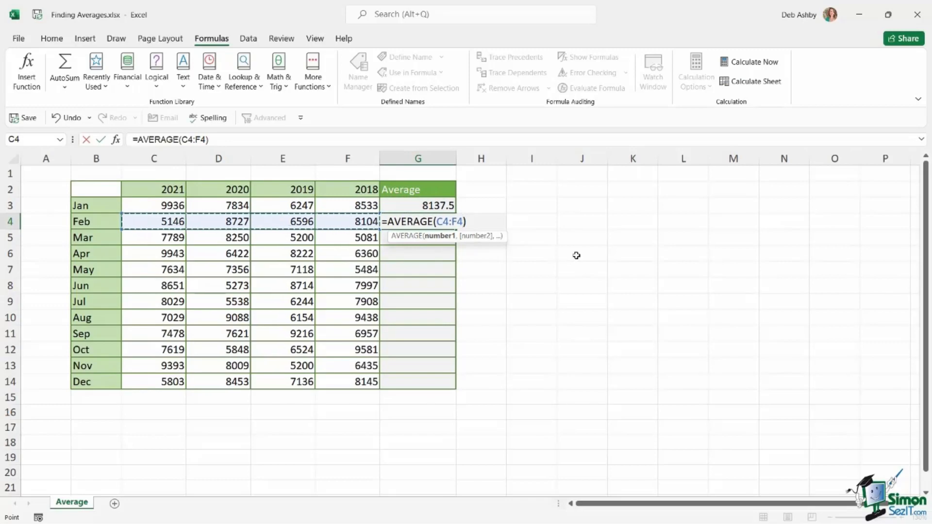
{"action": "key", "text": "ctrl+Return"}
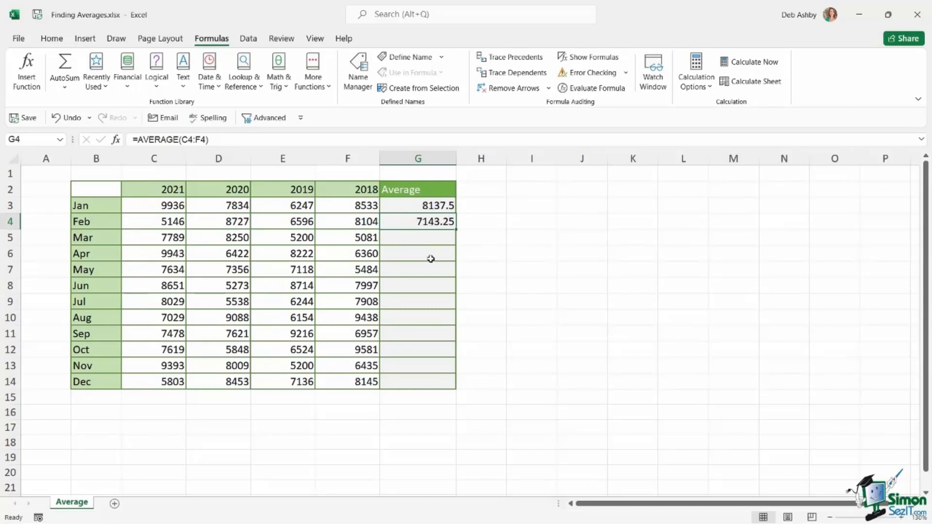
{"action": "left_click_drag", "start_coordinate": [427, 236], "coordinate": [428, 382]}
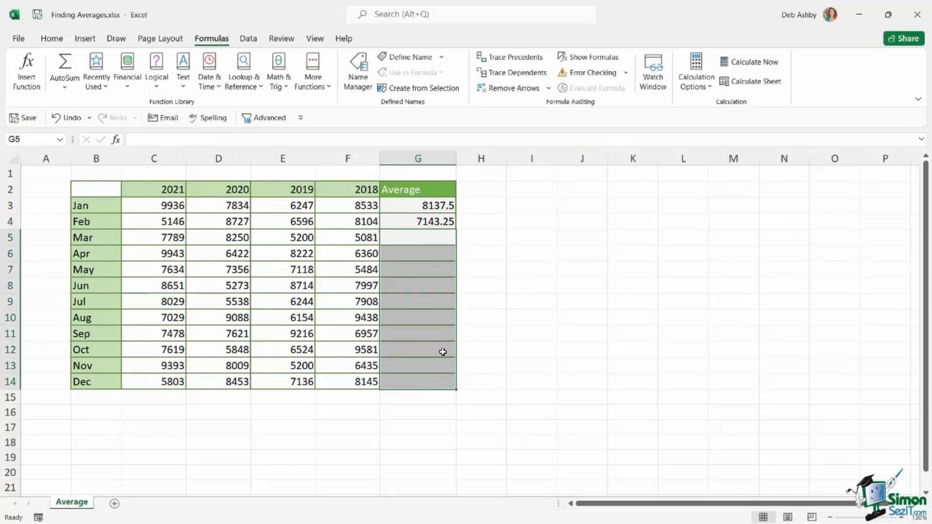
{"action": "left_click", "coordinate": [425, 224]}
{"action": "left_click", "coordinate": [422, 241]}
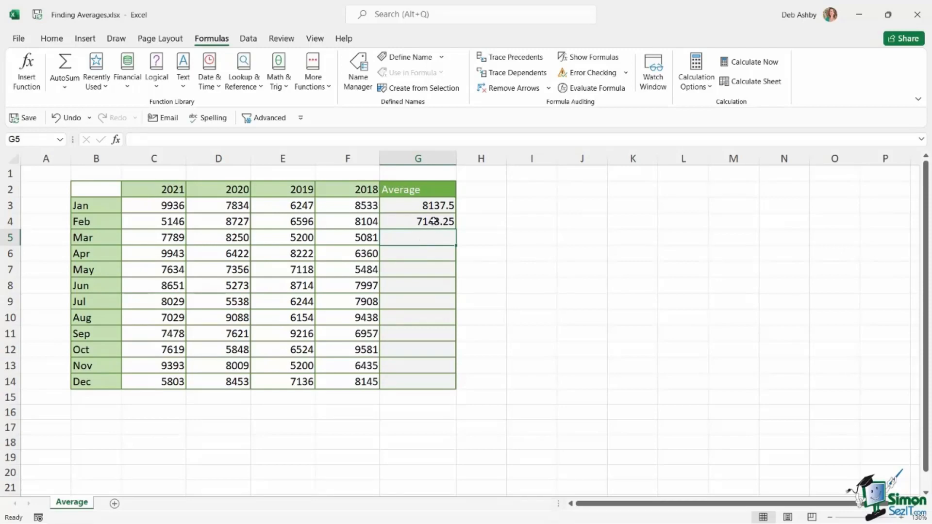
Step: Fill the February average formula from G4 down to G14, and undo the fill
{"action": "left_click", "coordinate": [434, 221]}
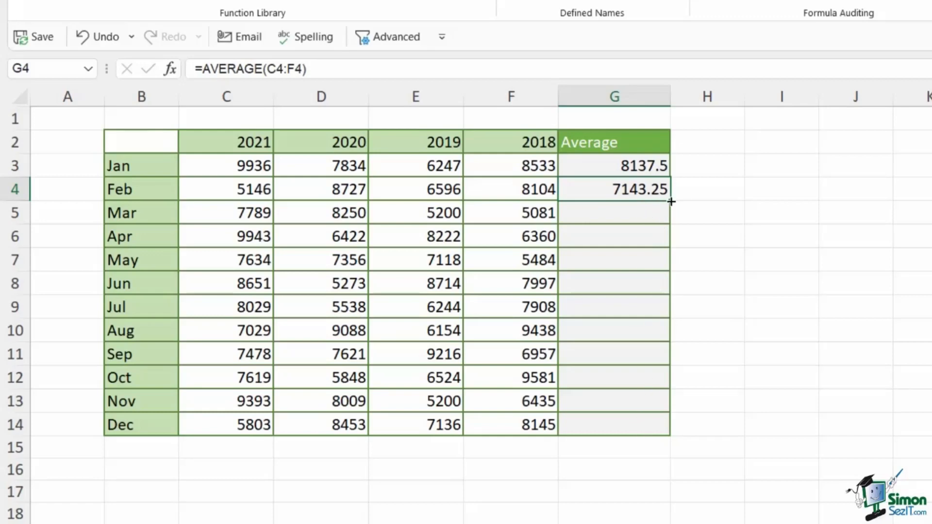
{"action": "left_click_drag", "start_coordinate": [670, 201], "coordinate": [670, 434]}
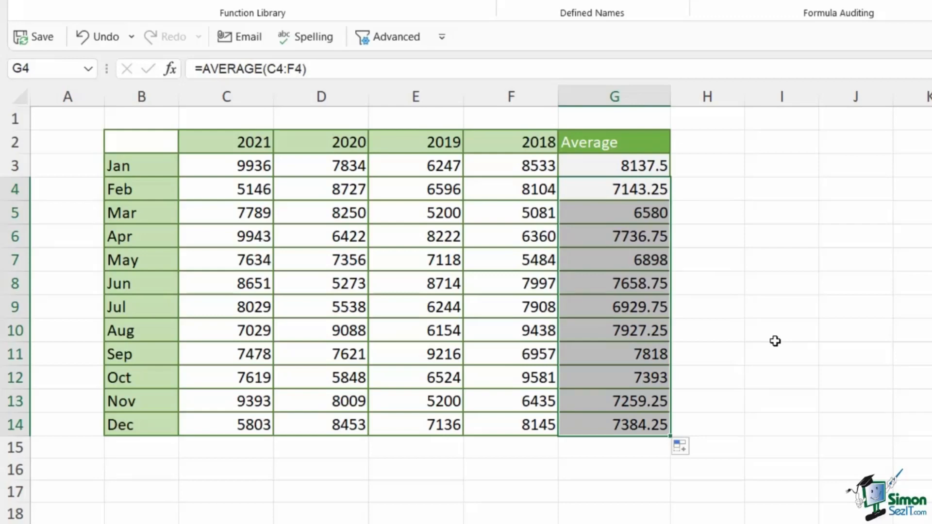
{"action": "key", "text": "ctrl+z"}
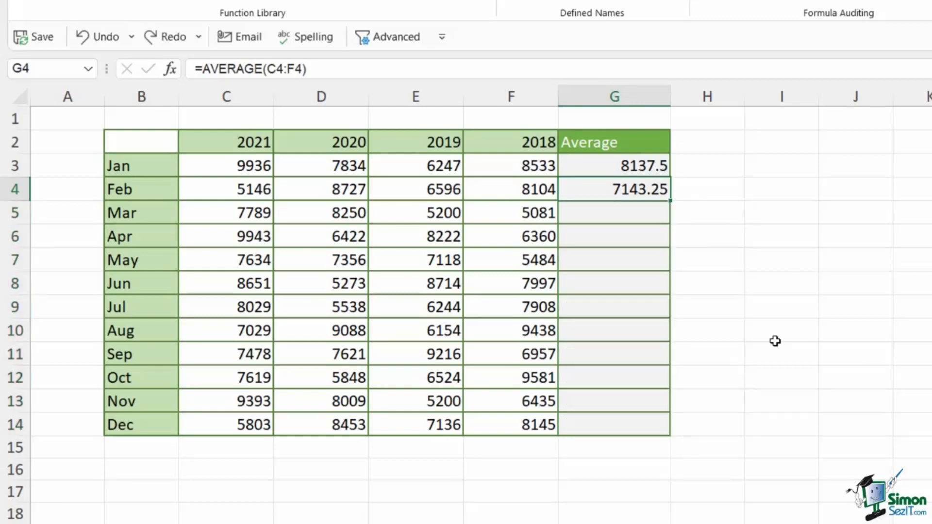
Step: Auto-fill the formula in G4 down the Average column to the December row
{"action": "double_click", "coordinate": [670, 201]}
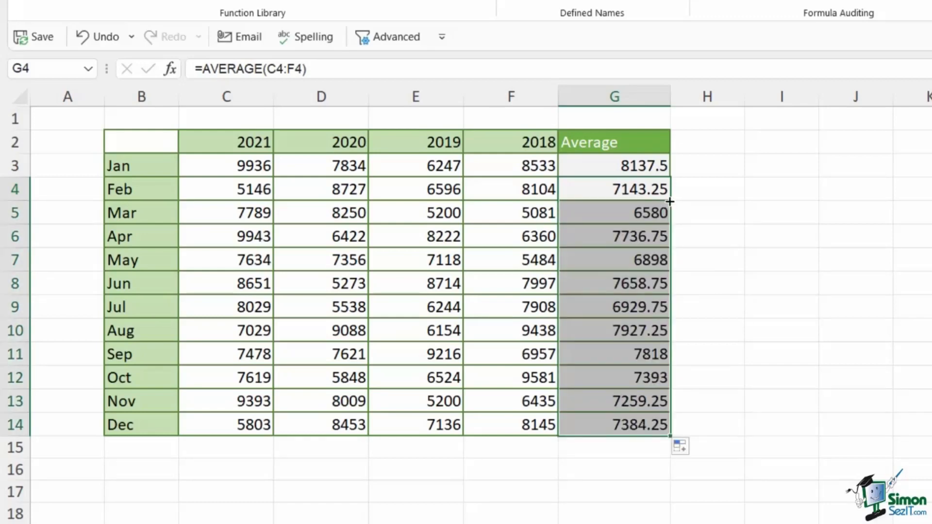
{"action": "left_click", "coordinate": [757, 210]}
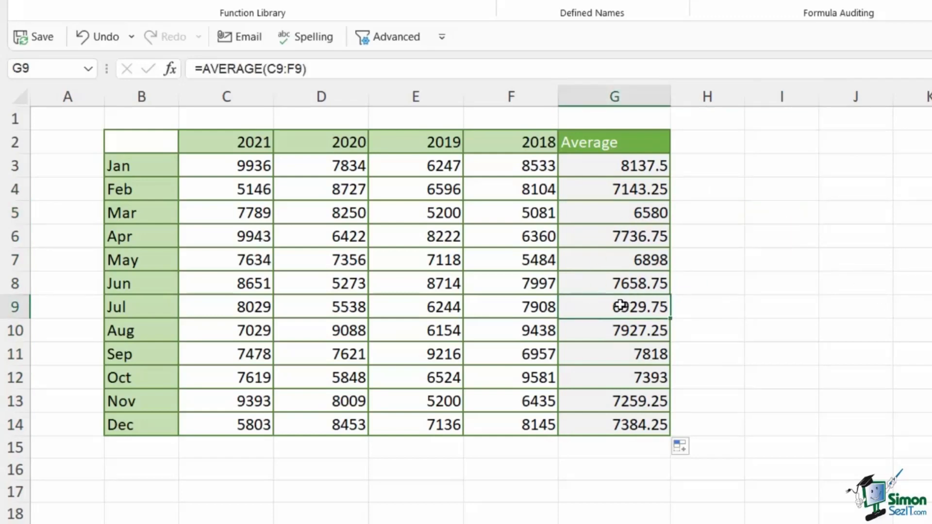
Step: Examine the cell references in July's average formula in G9, and leave the formula as it is
{"action": "double_click", "coordinate": [621, 306]}
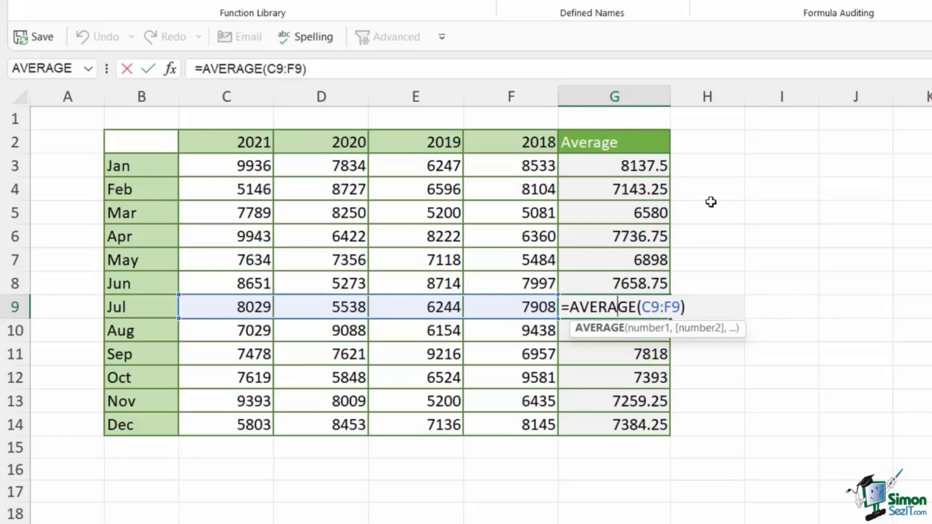
{"action": "key", "text": "ctrl+Return"}
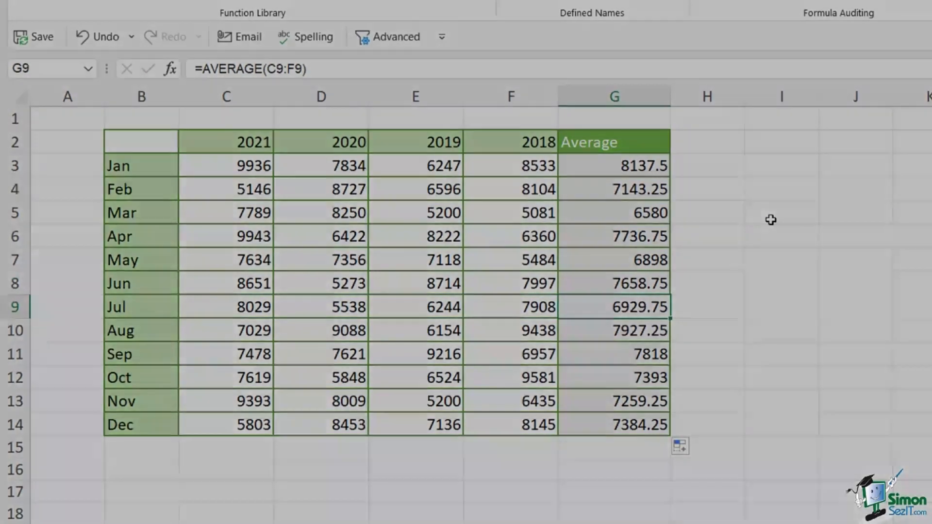